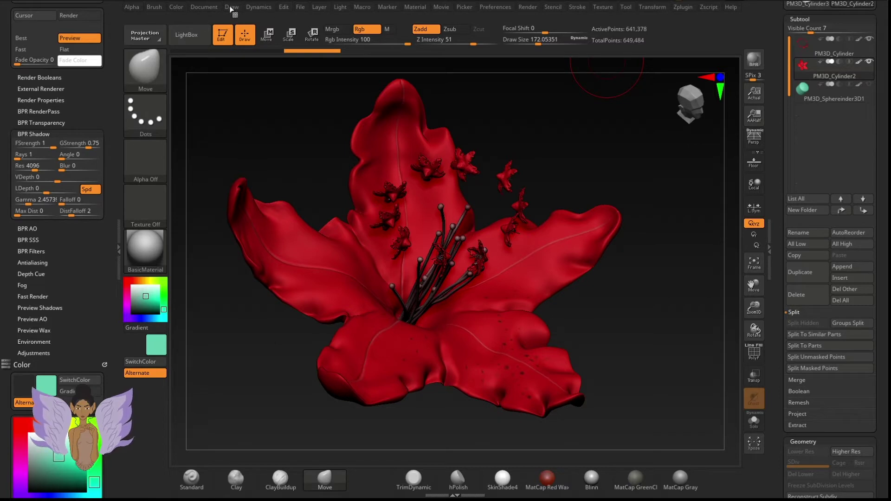
# Step: Dock the Render palette in the tray, bring its BPR Shadow settings into view, and run a BPR render of the flower
pyautogui.click(197, 8)
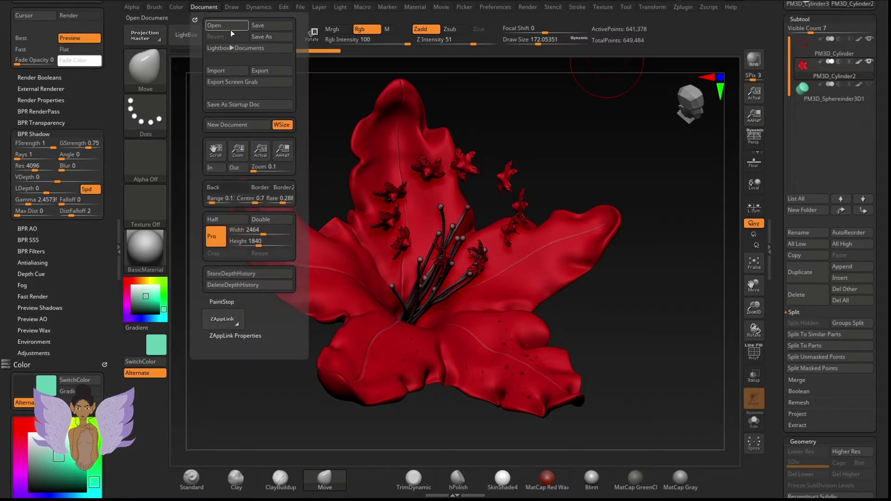
pyautogui.click(465, 8)
pyautogui.click(527, 11)
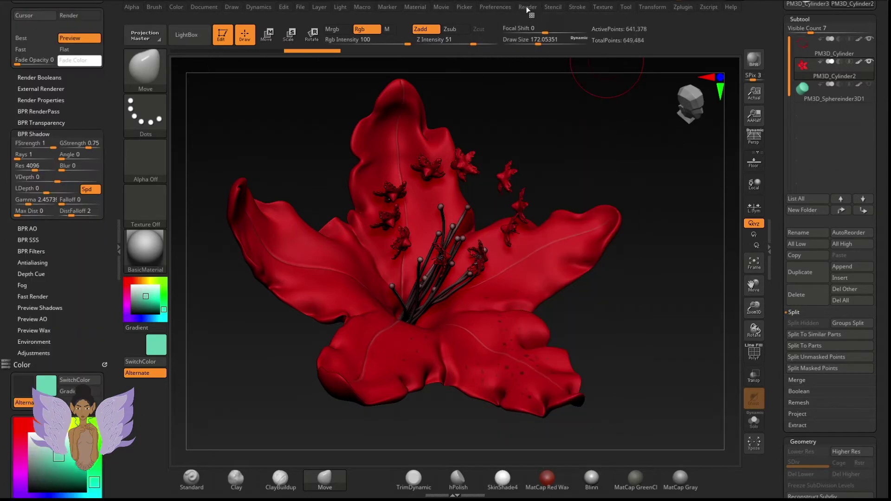
pyautogui.click(528, 9)
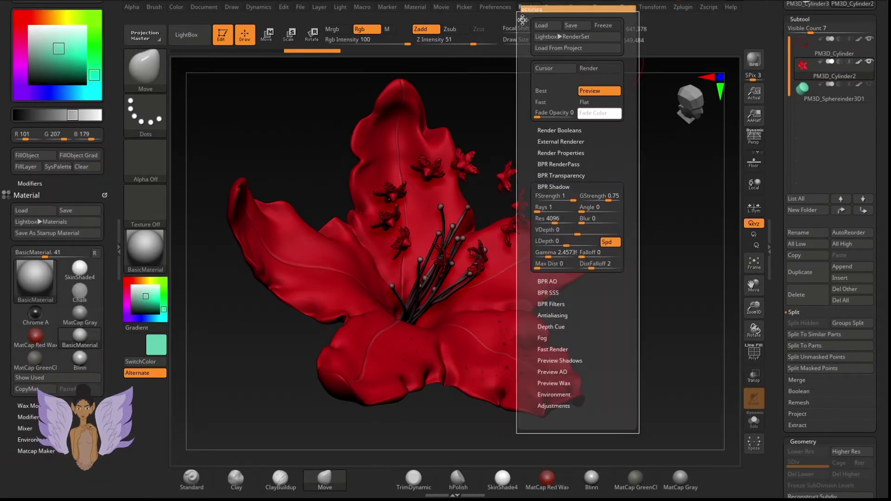
pyautogui.moveTo(523, 19); pyautogui.dragTo(107, 86)
pyautogui.moveTo(107, 115); pyautogui.dragTo(112, 93)
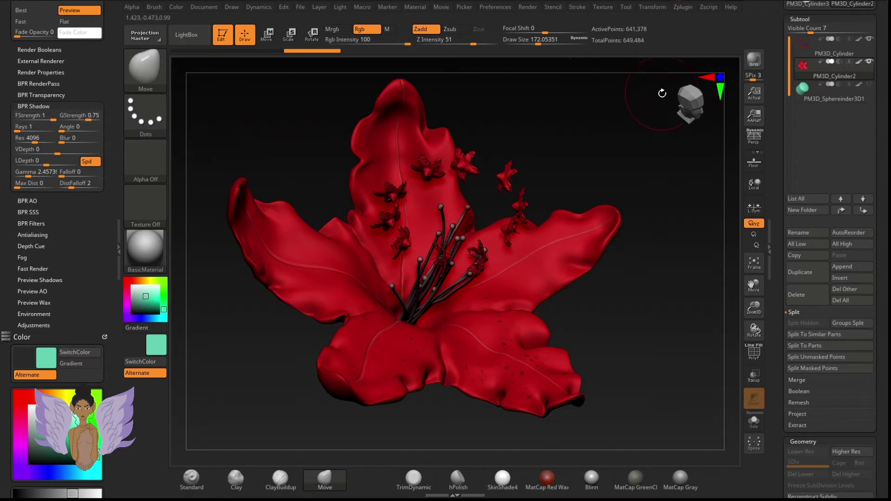
pyautogui.hotkey('shift', 'r')
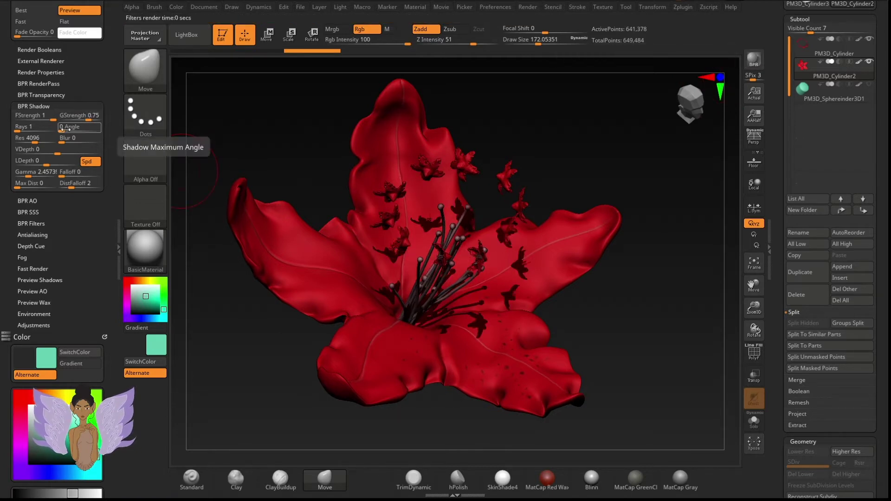
# Step: Try softer BPR shadows with an angle of about 13.3 and 9 rays, and render the flower
pyautogui.moveTo(62, 129); pyautogui.dragTo(67, 129)
pyautogui.click(20, 129)
pyautogui.write('13.31361')
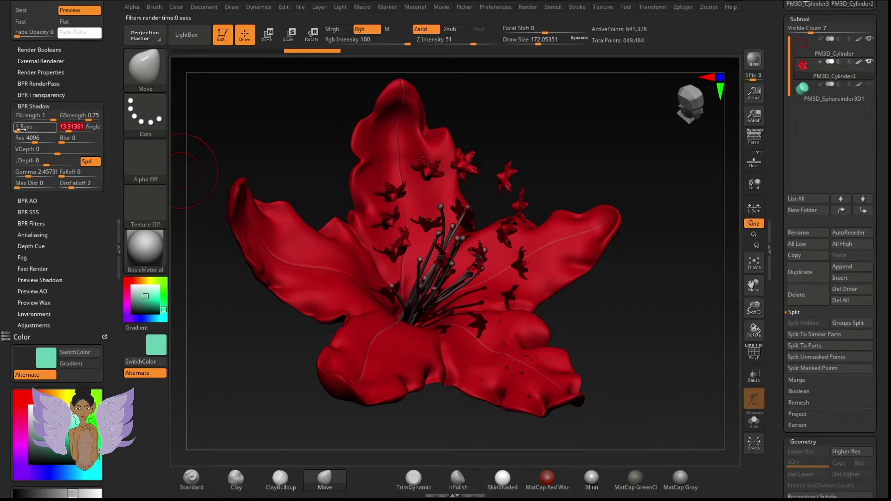
pyautogui.write('4')
pyautogui.press('Return')
pyautogui.write('5')
pyautogui.press('Return')
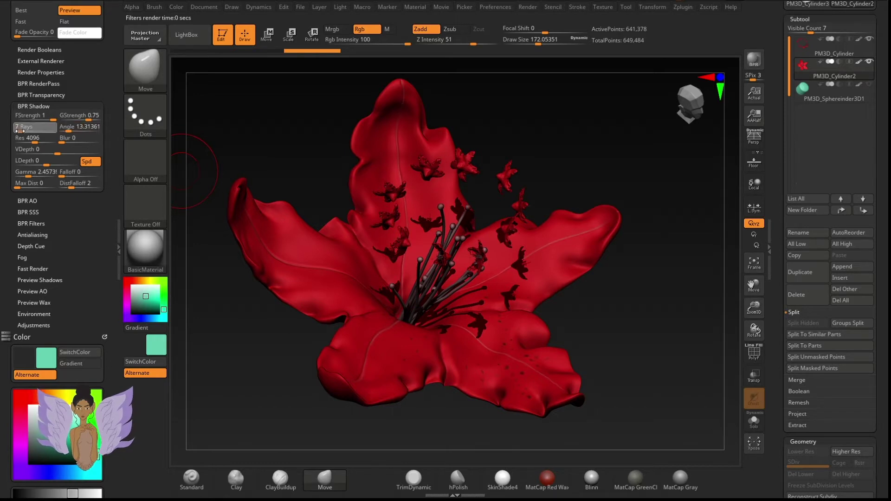
pyautogui.moveTo(20, 130); pyautogui.dragTo(21, 130)
pyautogui.click(754, 60)
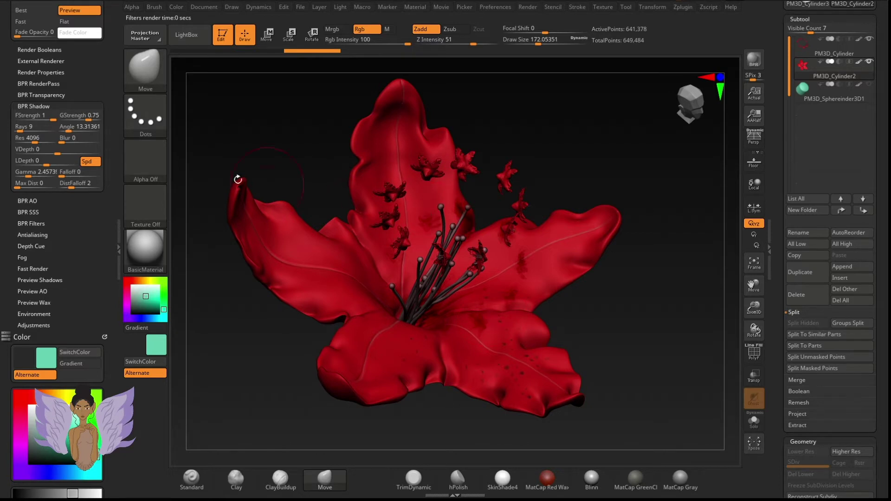
# Step: Set the BPR shadow rays to 12 and the angle to 0, and render the flower again
pyautogui.moveTo(28, 123)
pyautogui.mouseDown()
pyautogui.moveTo(21, 127)
pyautogui.moveTo(72, 131)
pyautogui.moveTo(26, 128)
pyautogui.mouseUp()
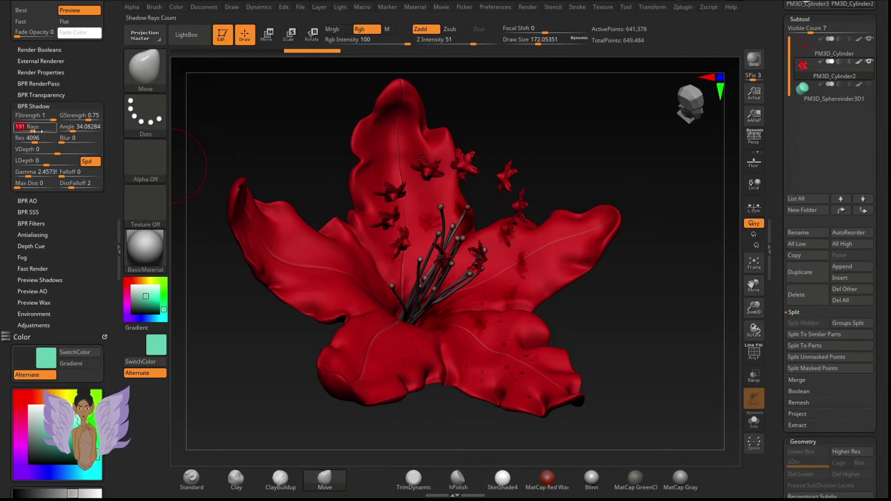
pyautogui.moveTo(32, 126); pyautogui.dragTo(26, 128)
pyautogui.click(26, 128)
pyautogui.write('1')
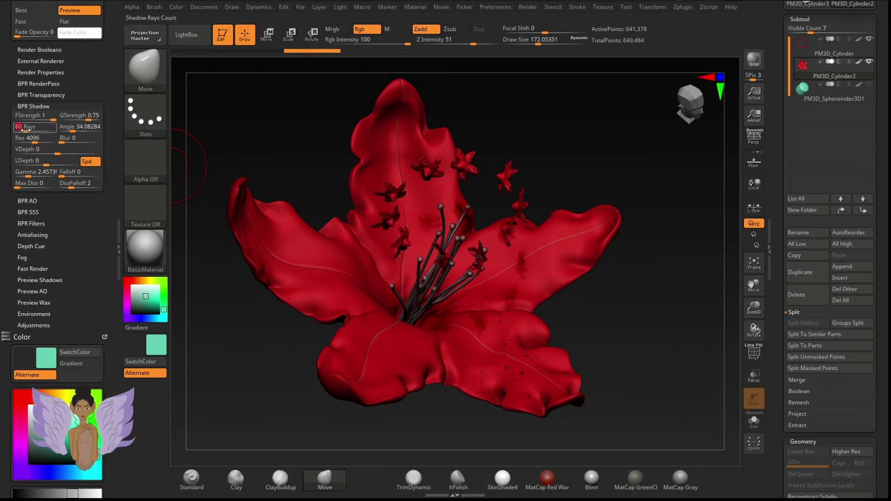
pyautogui.press('Return')
pyautogui.moveTo(72, 128); pyautogui.dragTo(46, 129)
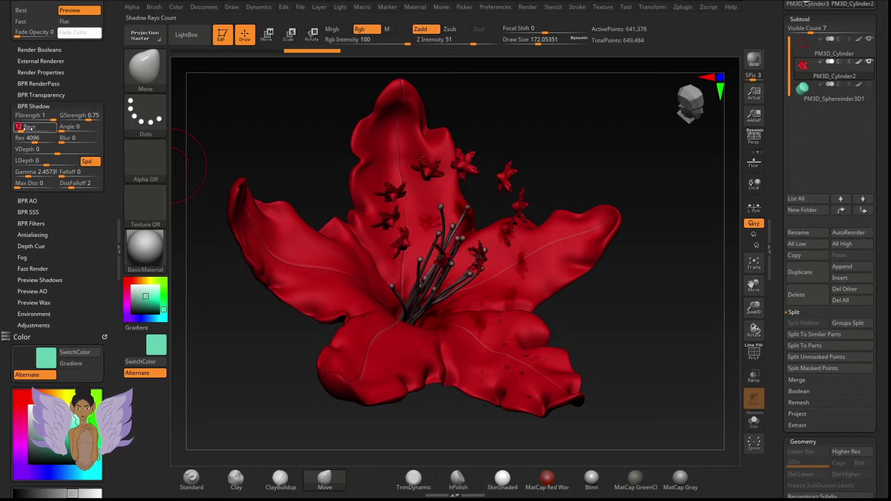
pyautogui.write('12')
pyautogui.press('Return')
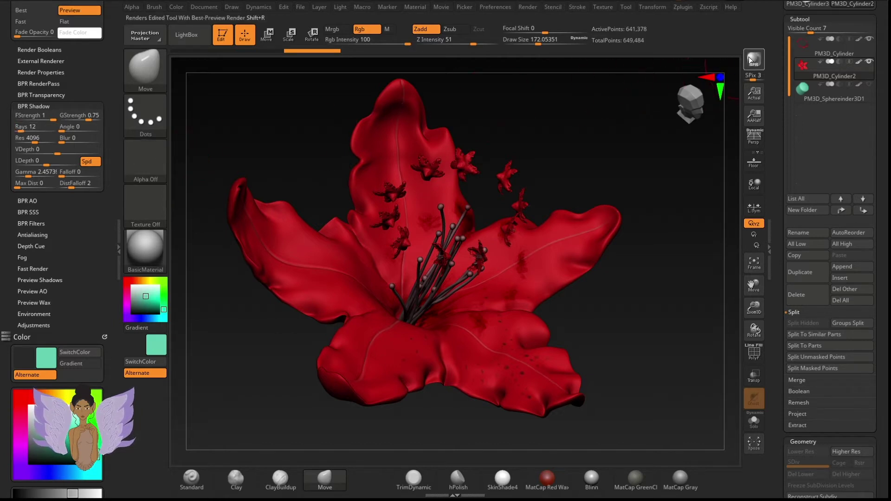
pyautogui.click(753, 59)
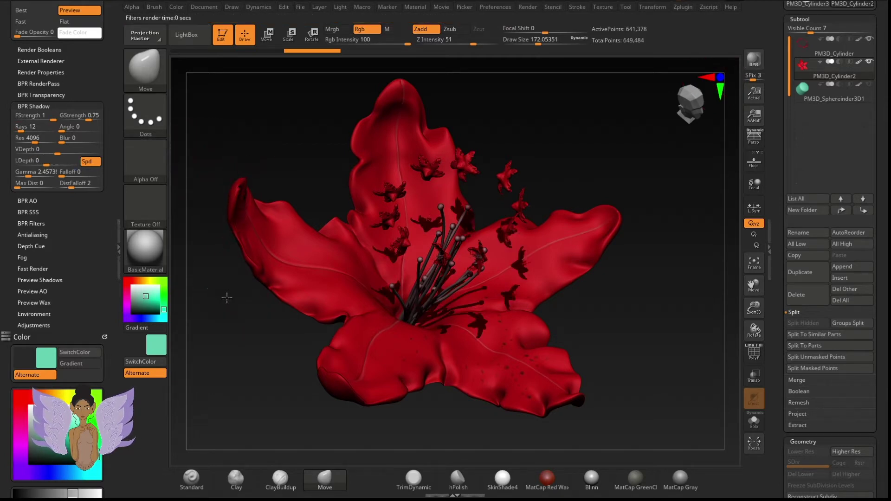
# Step: Try BPR shadow VDepth offsets of -3 and 0, settle on 1, and render the flower
pyautogui.click(47, 150)
pyautogui.write('-3')
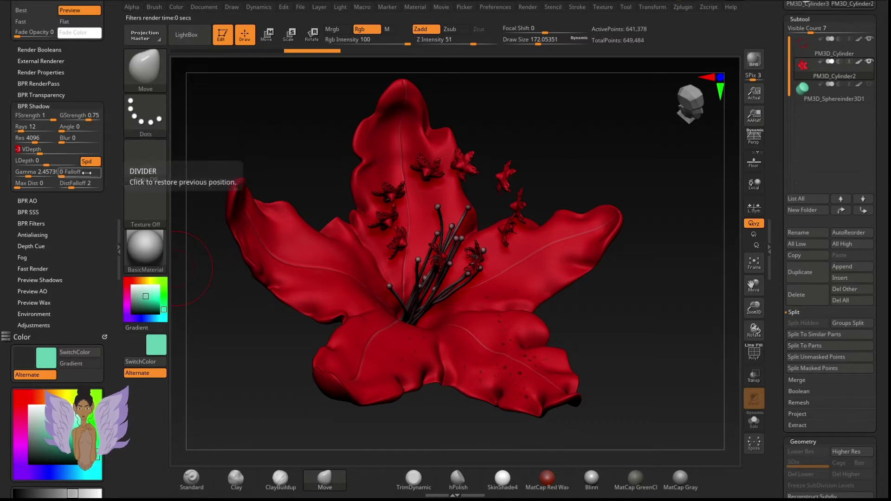
pyautogui.moveTo(44, 151); pyautogui.dragTo(60, 152)
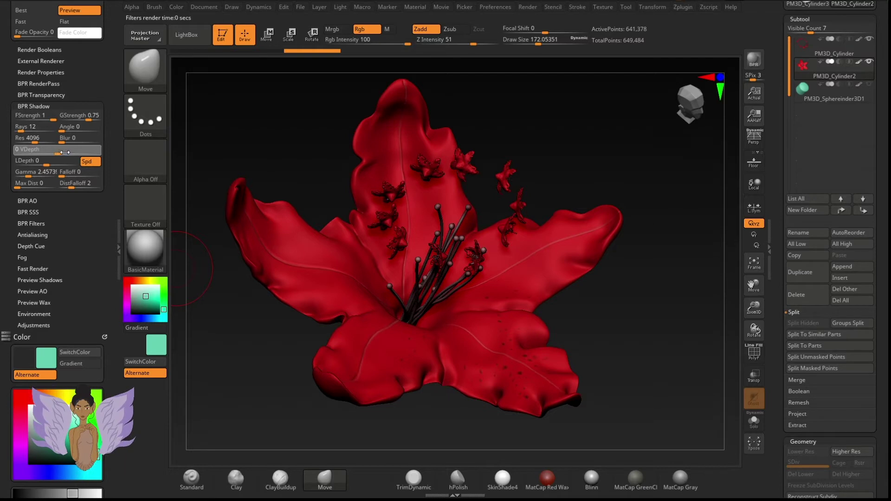
pyautogui.click(72, 149)
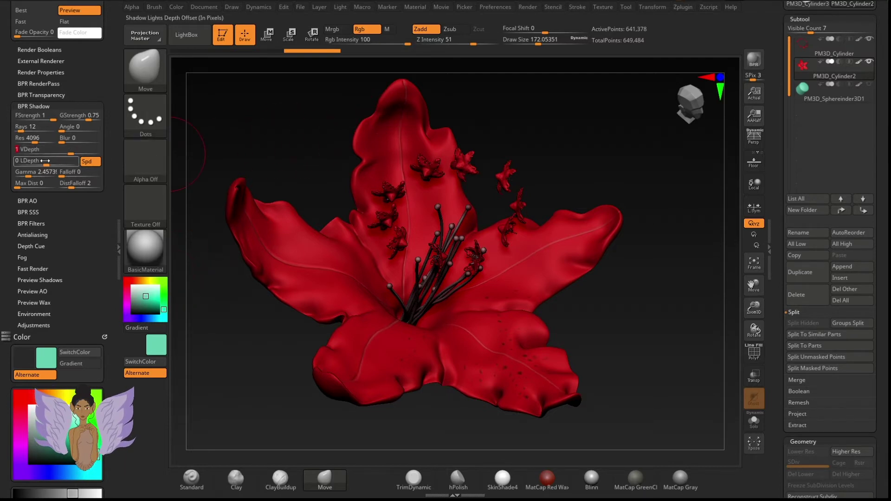
pyautogui.click(758, 69)
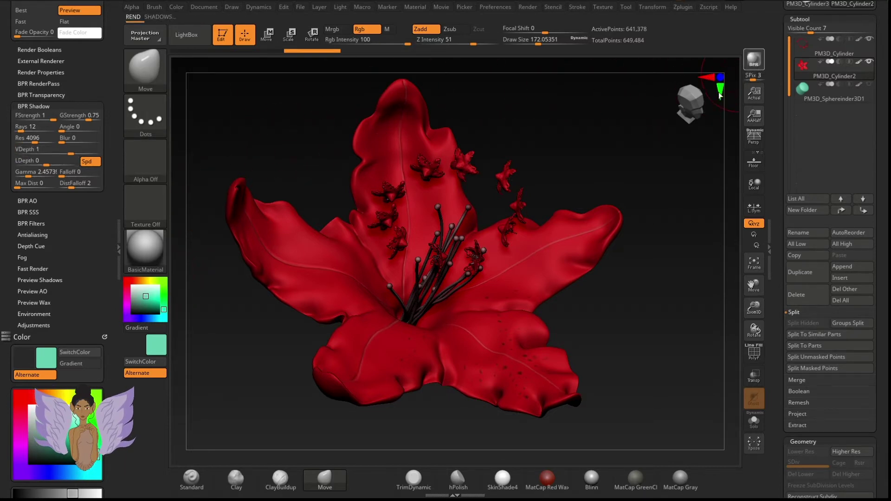
pyautogui.click(64, 157)
pyautogui.click(35, 172)
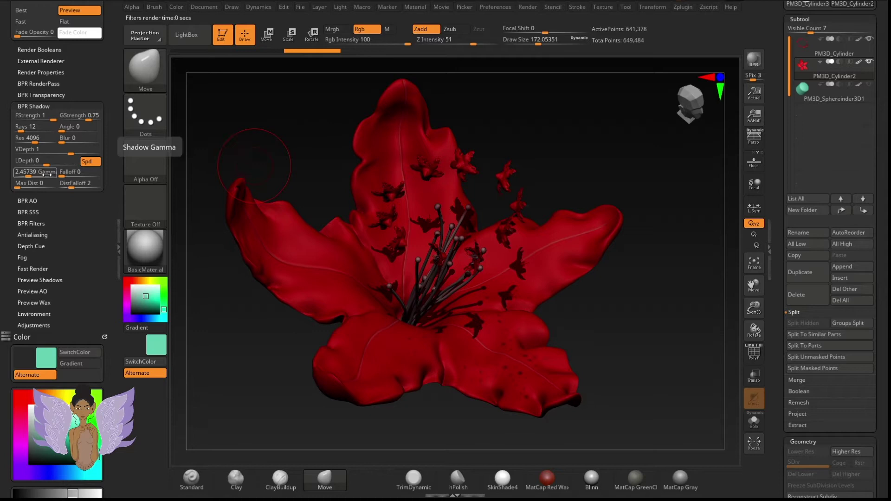
# Step: Try a BPR shadow LDepth of 4 and render the flower with it
pyautogui.click(48, 161)
pyautogui.moveTo(49, 164); pyautogui.dragTo(58, 162)
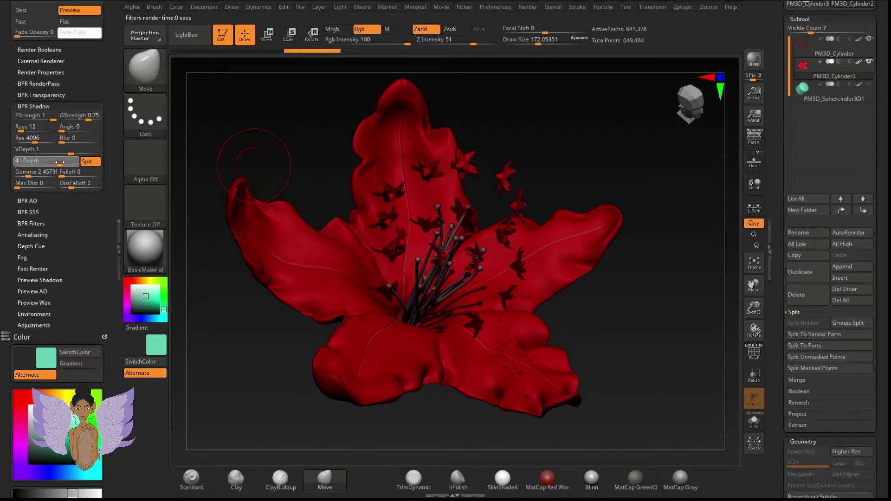
pyautogui.click(744, 61)
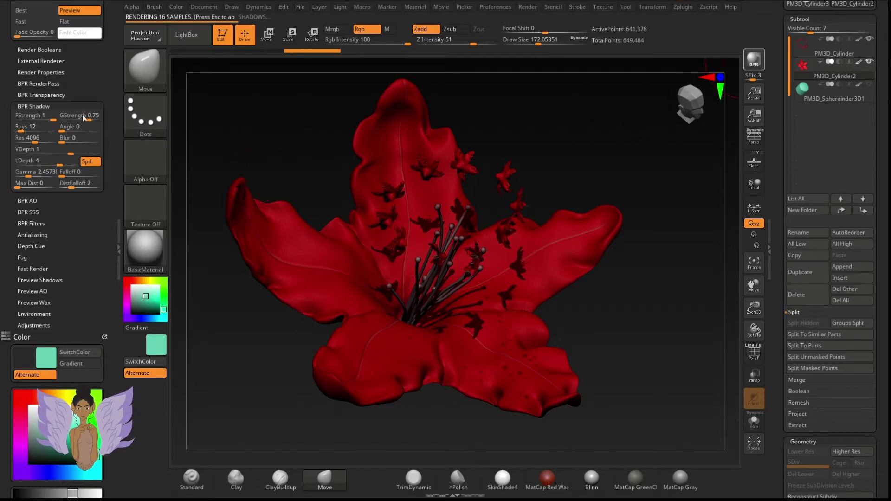
# Step: Reset the BPR shadow LDepth and VDepth offsets to 0
pyautogui.click(38, 160)
pyautogui.write('-1')
pyautogui.press('Return')
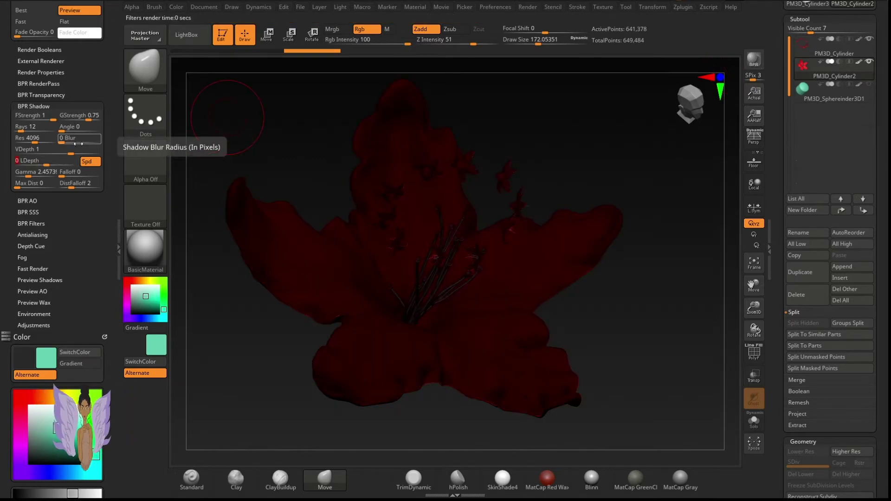
pyautogui.click(62, 149)
pyautogui.write('0')
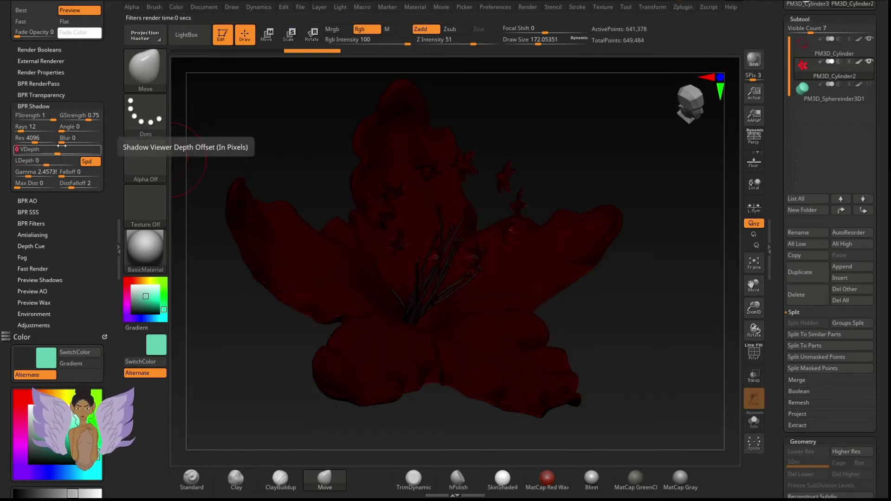
pyautogui.press('Return')
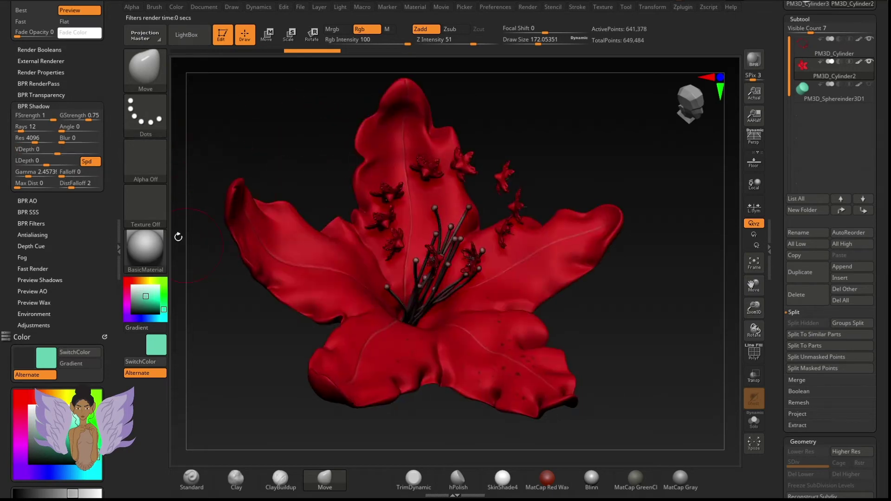
# Step: Find the Light palette and dock it at the head of the tray
pyautogui.moveTo(114, 106); pyautogui.dragTo(106, 218)
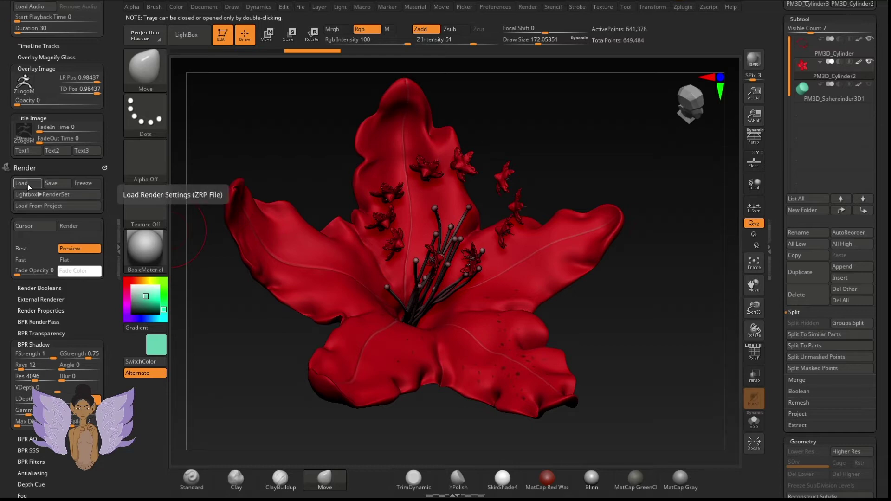
pyautogui.moveTo(113, 132); pyautogui.dragTo(121, 216)
pyautogui.scroll(10, 121, 216)
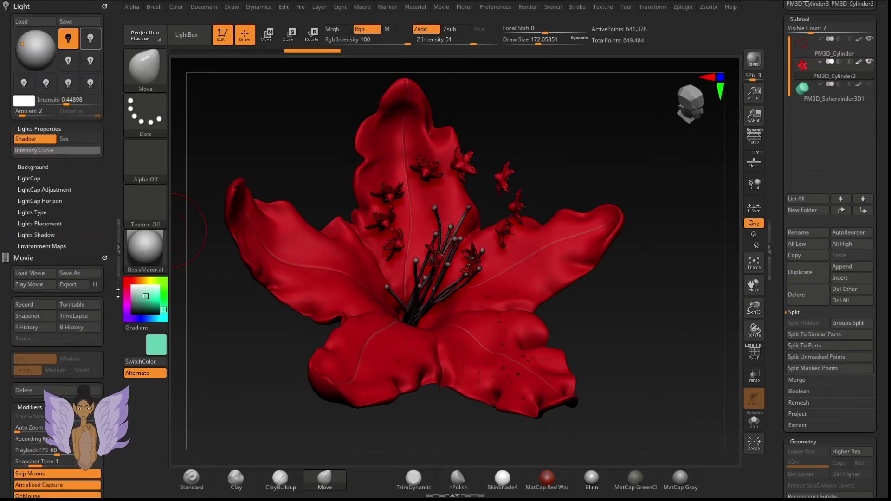
pyautogui.click(340, 7)
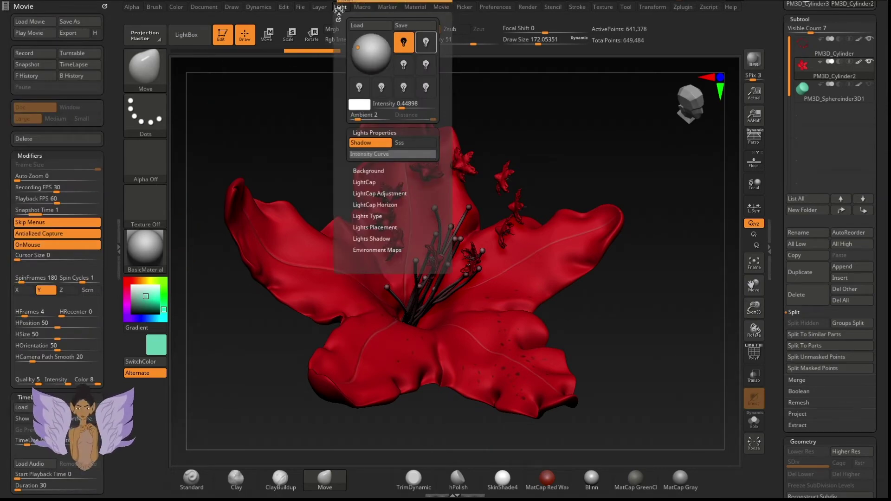
pyautogui.click(339, 20)
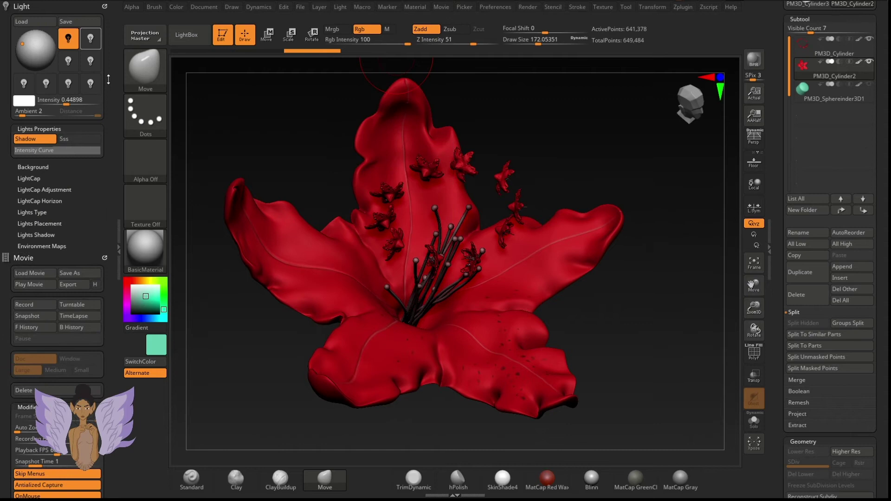
# Step: Switch on the second light, aim it near the centre of the preview sphere, and lower its intensity to about 0.067
pyautogui.click(90, 40)
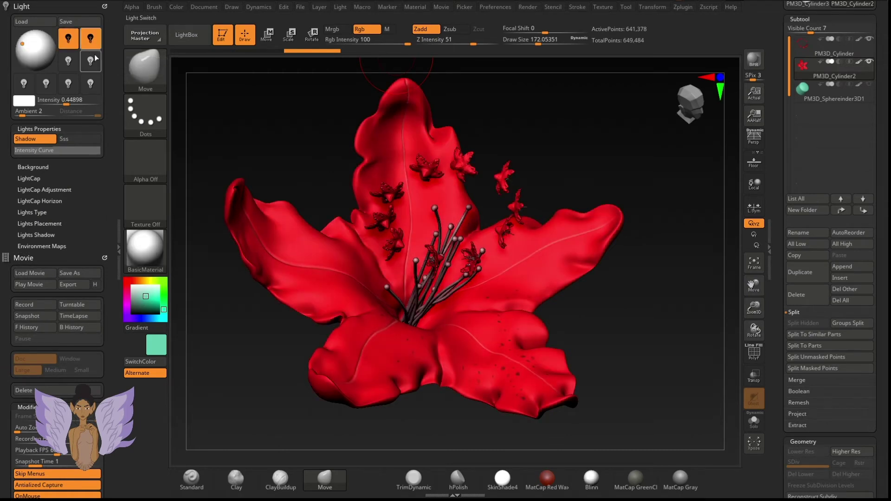
pyautogui.moveTo(24, 48)
pyautogui.mouseDown()
pyautogui.moveTo(38, 54)
pyautogui.moveTo(35, 45)
pyautogui.mouseUp()
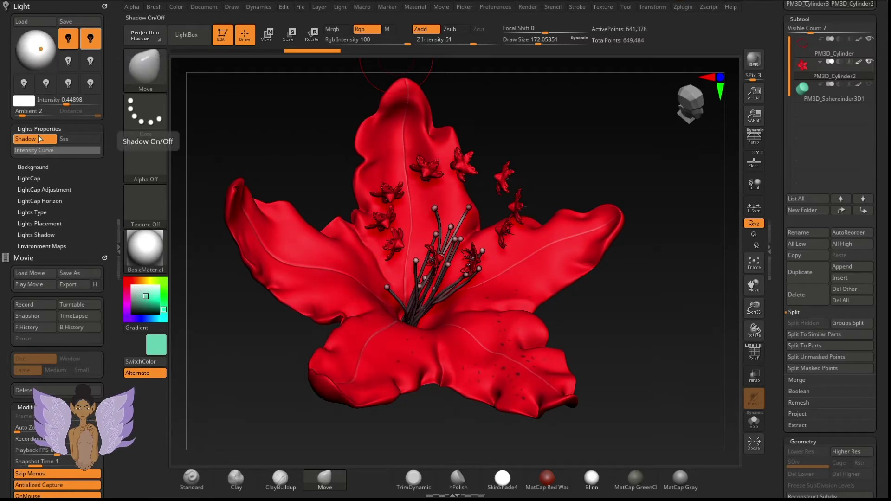
pyautogui.moveTo(65, 101); pyautogui.dragTo(51, 100)
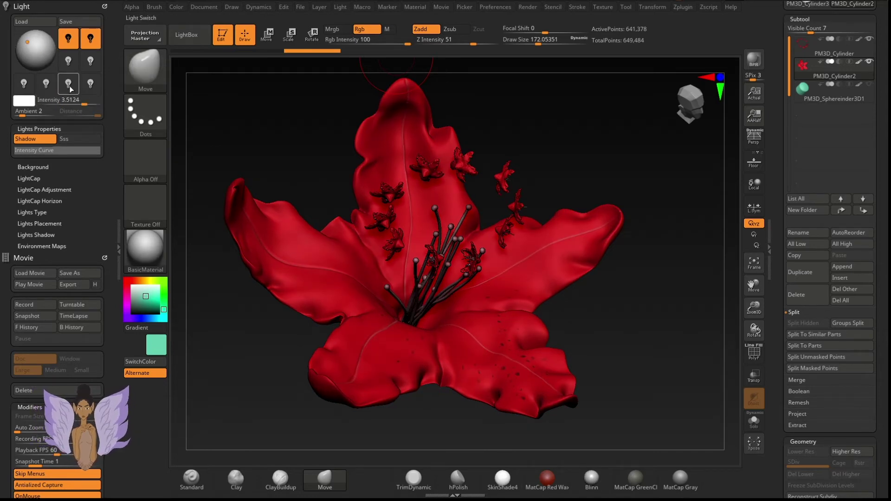
# Step: Try switching on the seventh and eighth lights, selecting each in turn to compare their settings
pyautogui.click(70, 86)
pyautogui.click(89, 84)
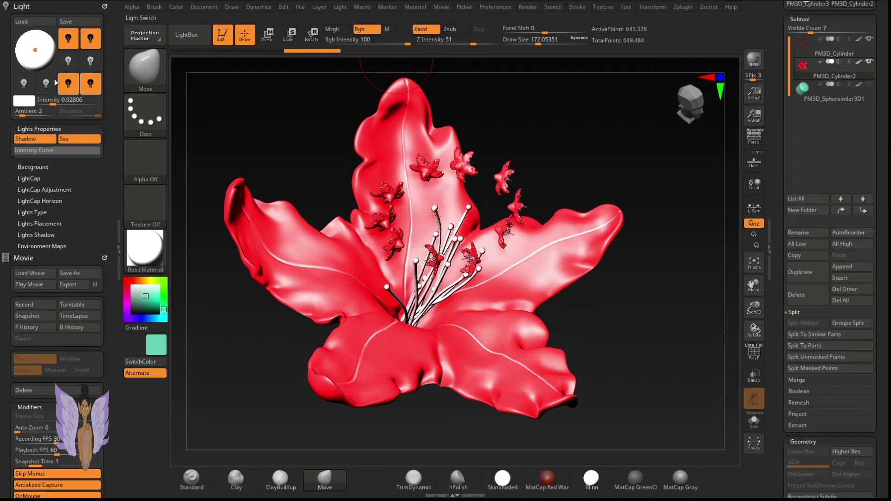
pyautogui.click(67, 86)
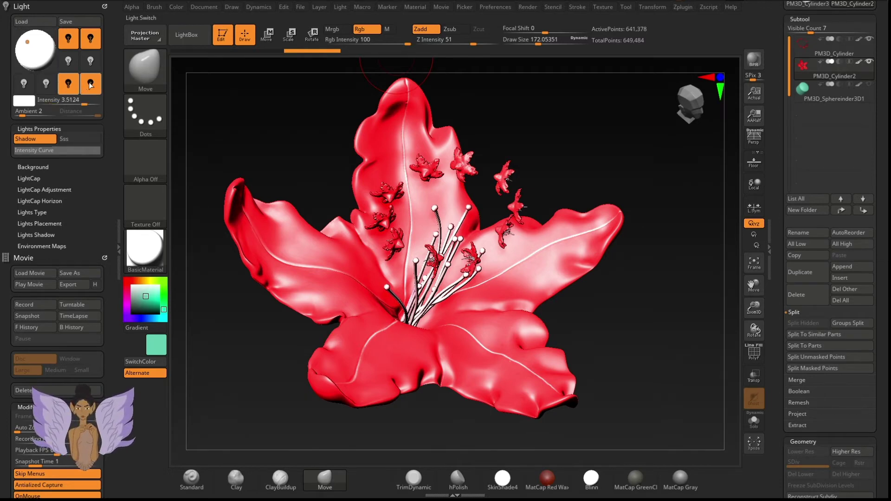
pyautogui.click(88, 84)
pyautogui.click(77, 88)
pyautogui.click(89, 84)
pyautogui.click(69, 85)
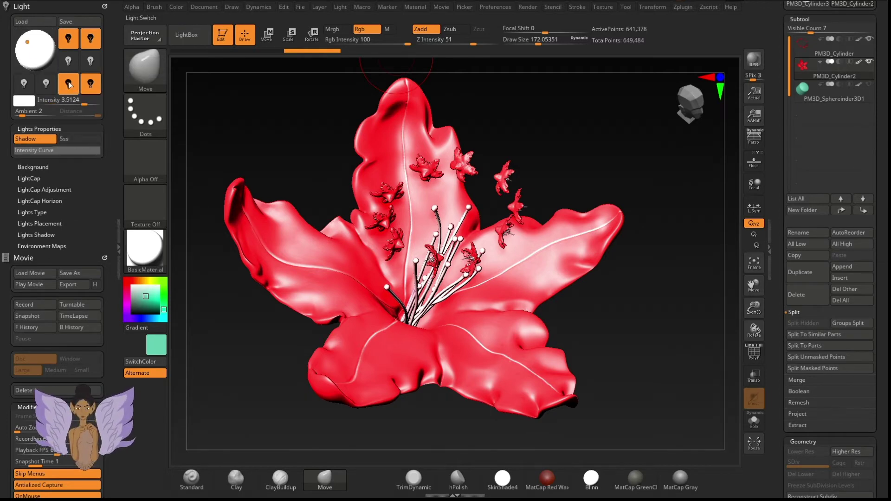
# Step: Switch off the eighth and seventh lights and select the second light for editing
pyautogui.click(92, 82)
pyautogui.click(92, 84)
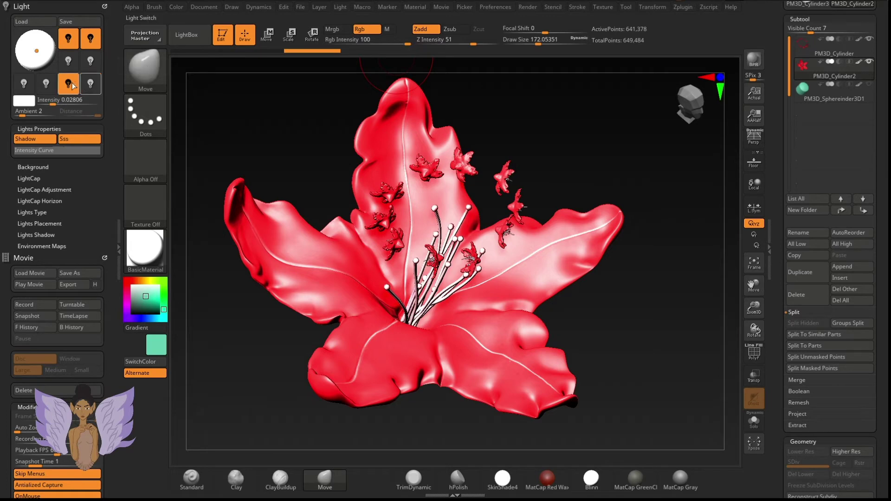
pyautogui.click(85, 60)
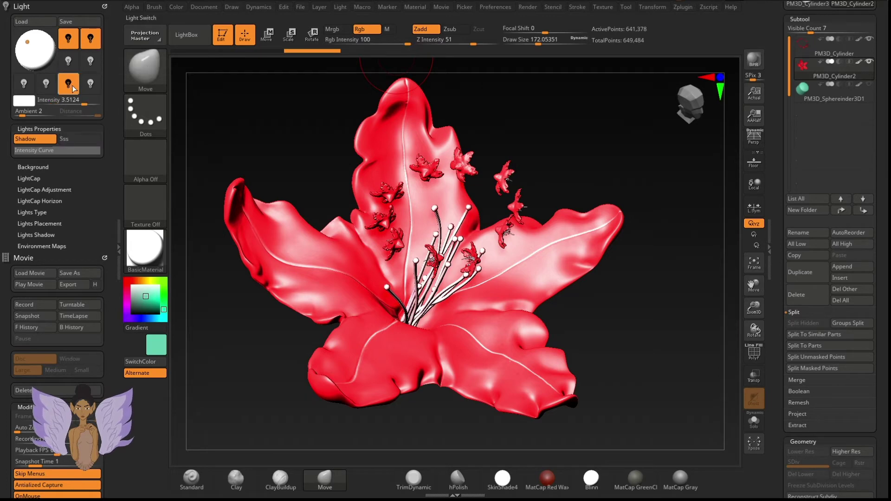
pyautogui.click(73, 87)
pyautogui.click(93, 45)
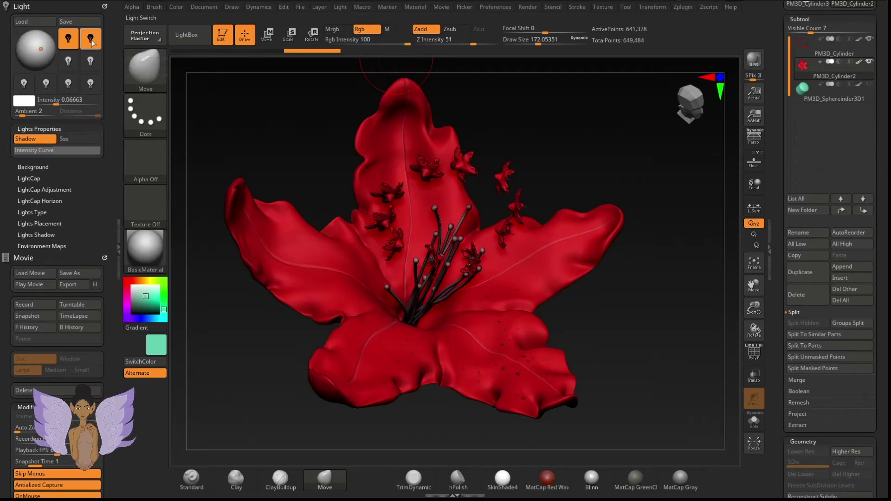
# Step: Switch off the second light so that only the first light illuminates the flower
pyautogui.click(92, 43)
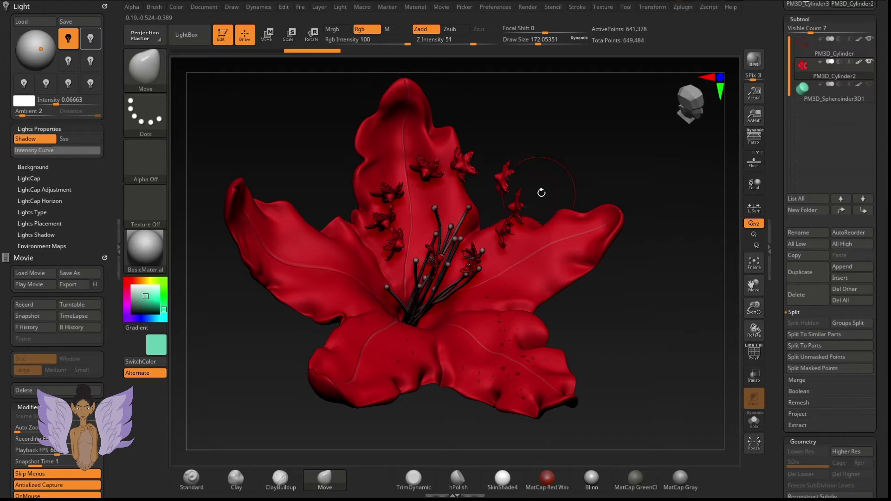
pyautogui.moveTo(541, 193); pyautogui.dragTo(561, 168)
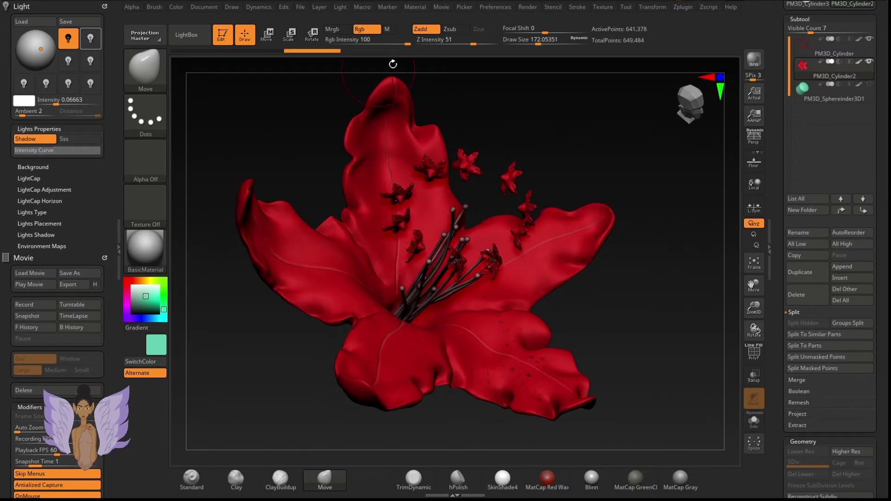
# Step: Move the Movie palette to the head of the tray, above the Light palette
pyautogui.click(436, 7)
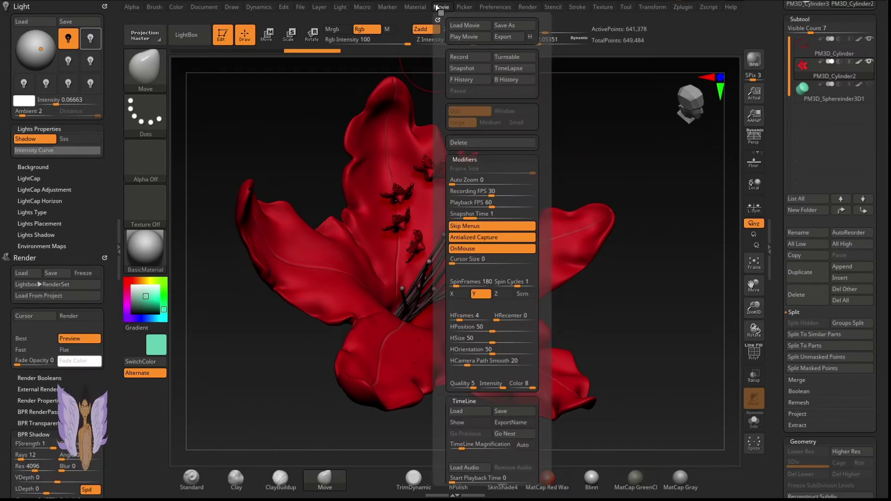
pyautogui.moveTo(438, 20); pyautogui.dragTo(96, 45)
pyautogui.moveTo(268, 131); pyautogui.dragTo(271, 131)
# Step: Remove the document's background gradient and set its back colour to the green behind the flower
pyautogui.click(205, 8)
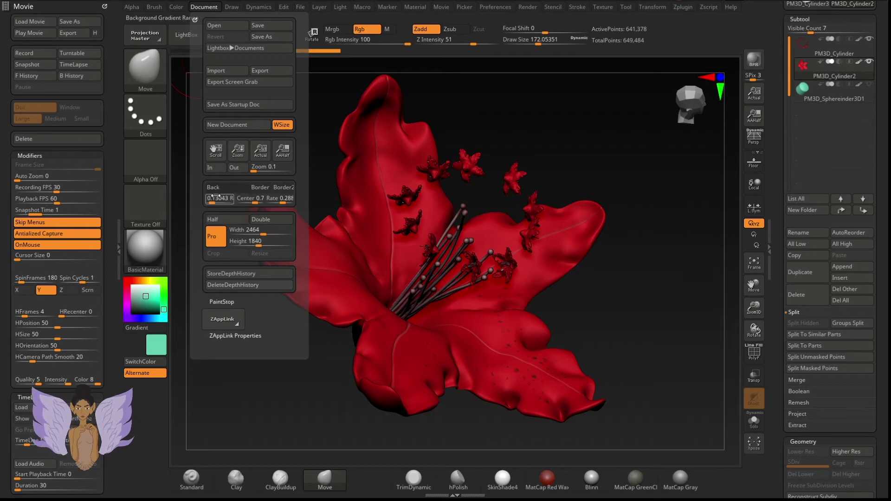
pyautogui.moveTo(219, 197); pyautogui.dragTo(145, 302)
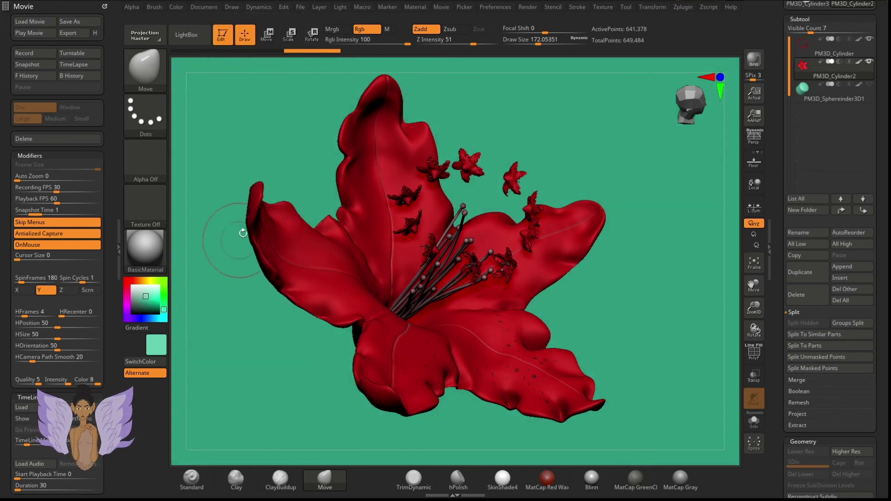
pyautogui.moveTo(232, 232); pyautogui.dragTo(235, 211)
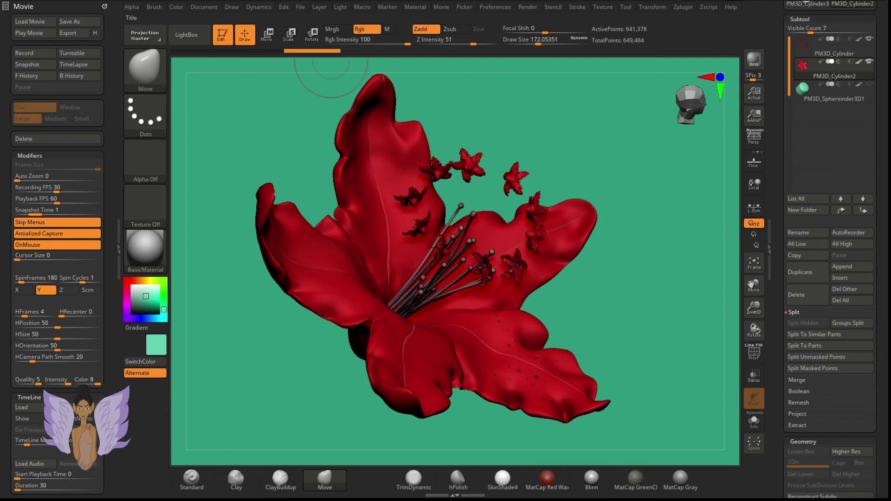
# Step: Dock the Movie palette at the head of the tray again and turn the flower slightly
pyautogui.click(439, 6)
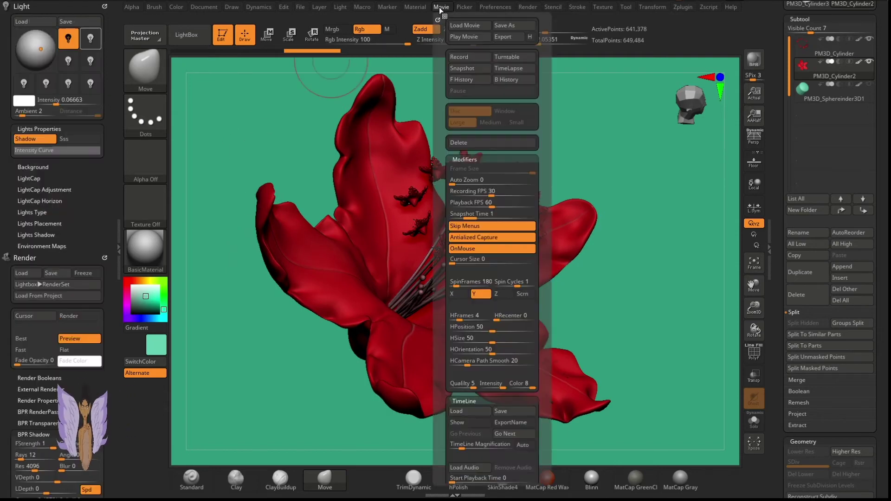
pyautogui.moveTo(438, 20); pyautogui.dragTo(106, 130)
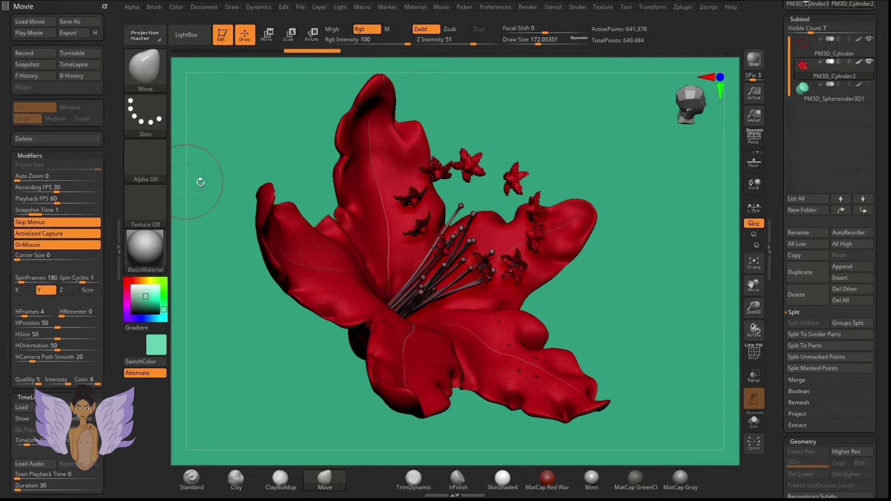
pyautogui.moveTo(563, 153); pyautogui.dragTo(565, 162)
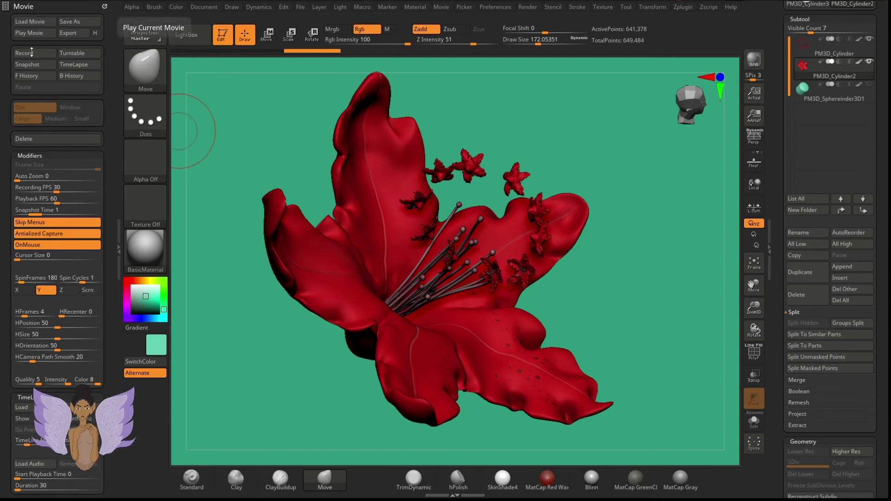
# Step: Delete the current movie and set the recording area to the document only, at large size
pyautogui.moveTo(109, 235)
pyautogui.mouseDown()
pyautogui.moveTo(109, 218)
pyautogui.moveTo(107, 243)
pyautogui.mouseUp()
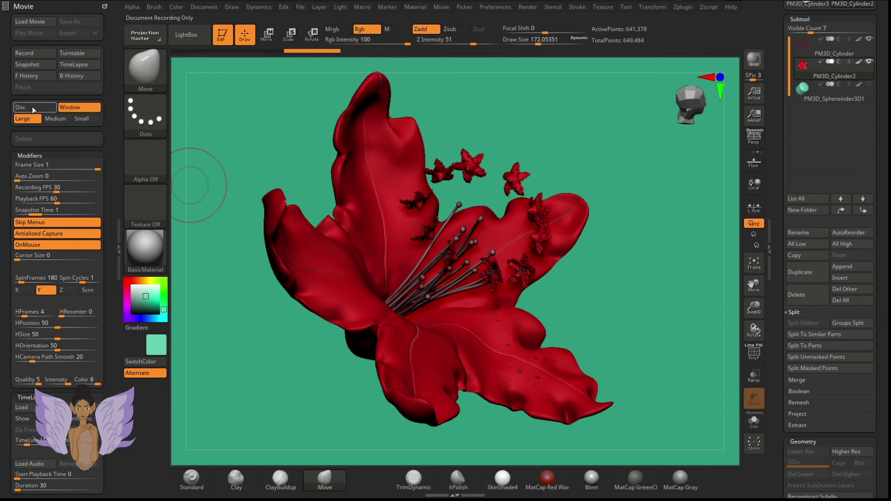
pyautogui.click(70, 107)
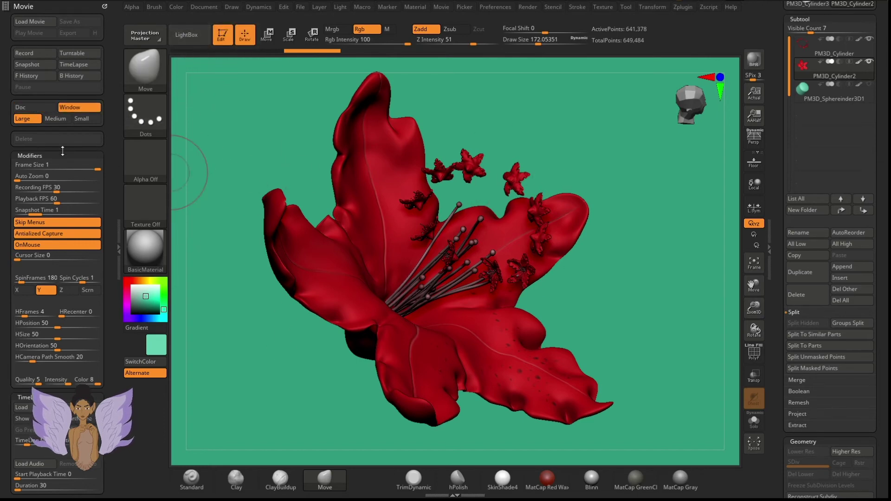
pyautogui.click(41, 107)
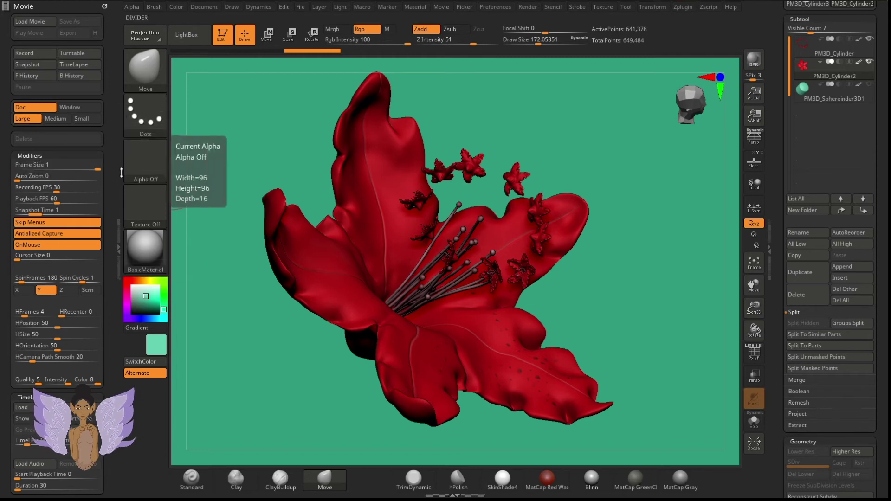
# Step: Look through the movie modifiers down to the spin settings and show the Move gizmo on the flower to compare axes
pyautogui.moveTo(110, 163); pyautogui.dragTo(108, 143)
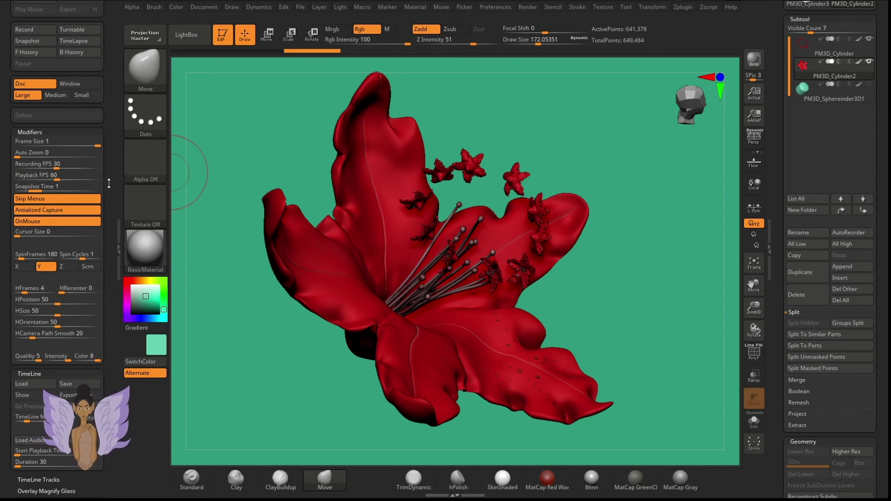
pyautogui.moveTo(106, 210); pyautogui.dragTo(106, 134)
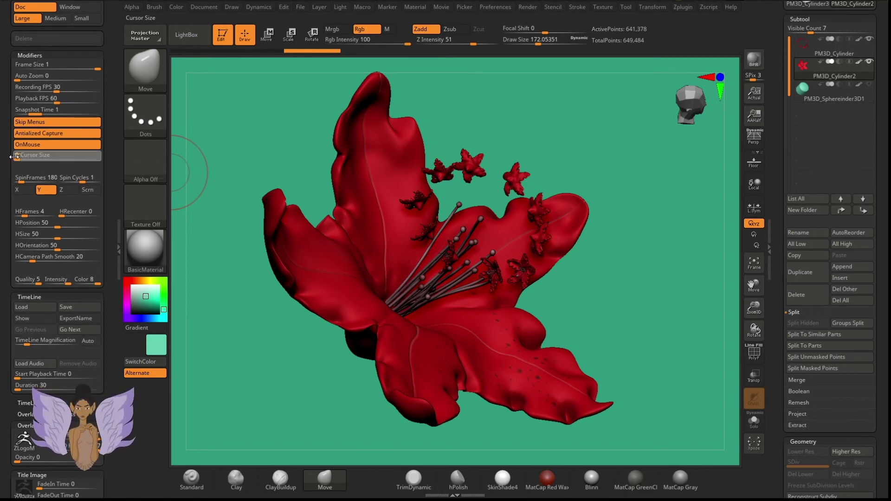
pyautogui.moveTo(47, 196); pyautogui.dragTo(48, 171)
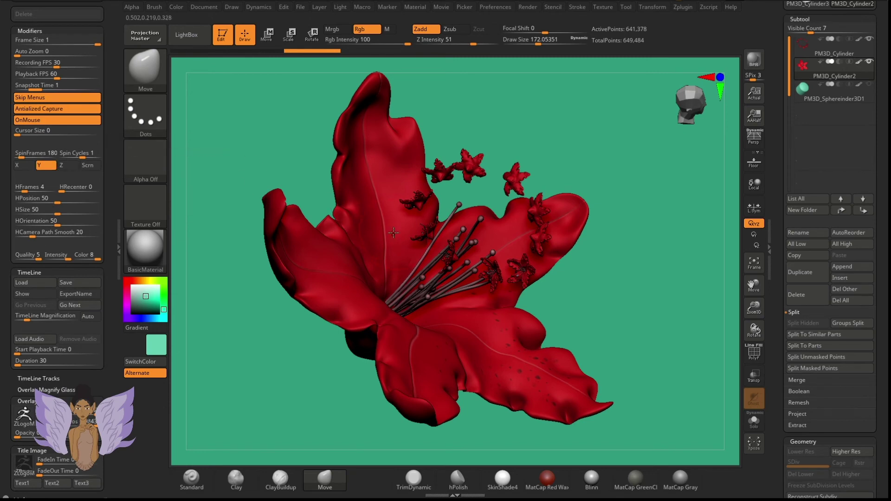
pyautogui.press('w')
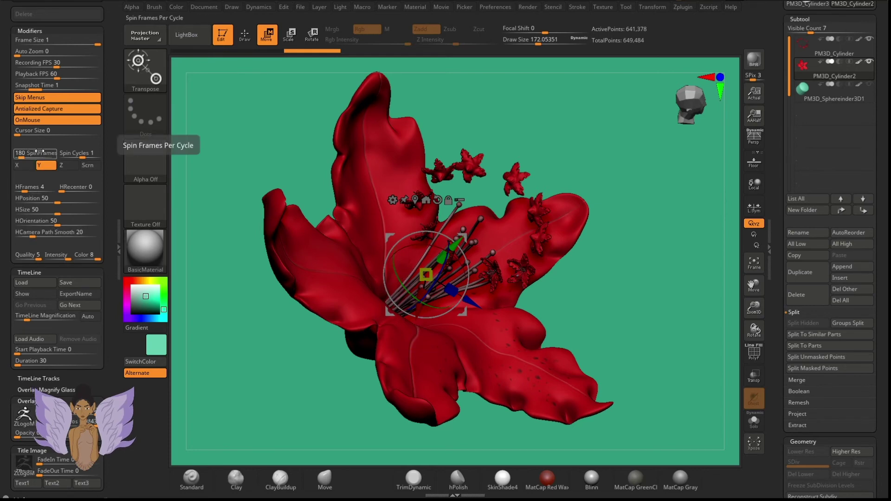
# Step: Expand the movie's overlay image and title image settings and set FadeOut Time and overlay Opacity to 0
pyautogui.moveTo(107, 243); pyautogui.dragTo(84, 175)
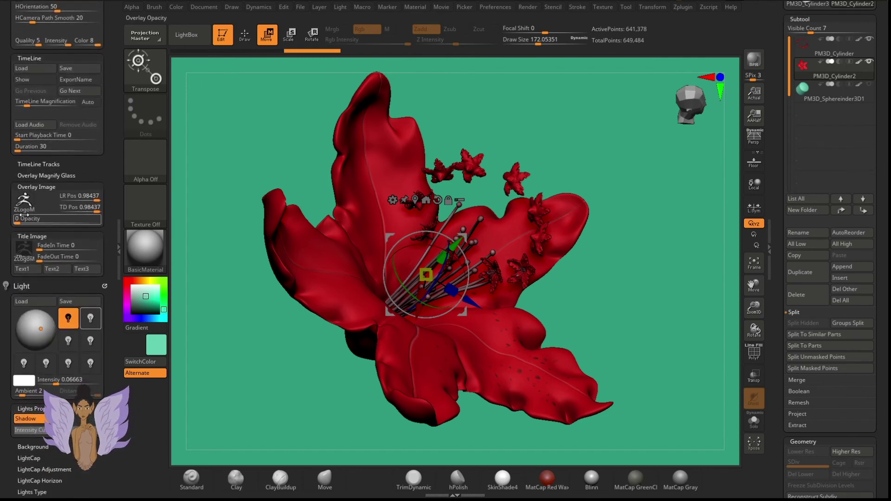
pyautogui.moveTo(24, 215); pyautogui.dragTo(31, 185)
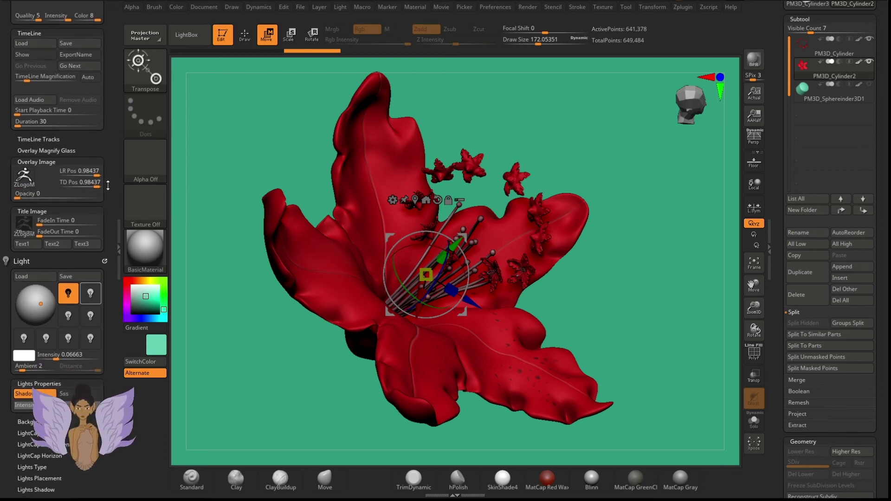
pyautogui.click(32, 162)
pyautogui.click(32, 173)
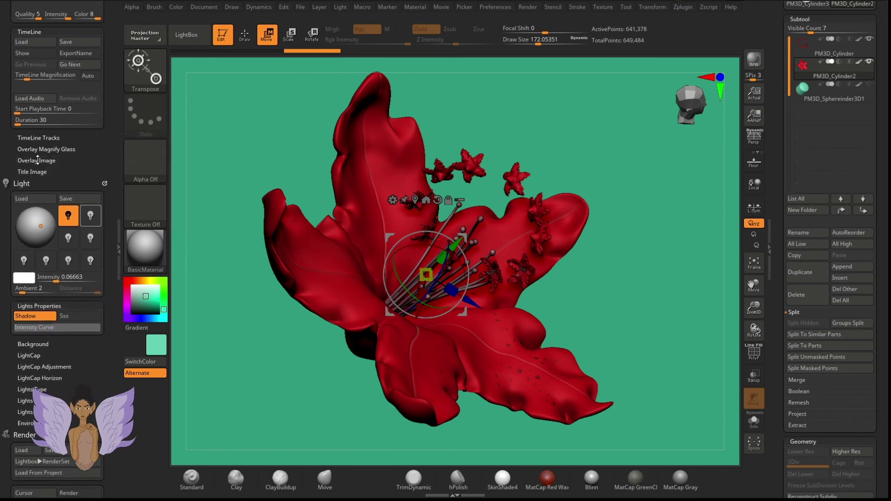
pyautogui.click(37, 162)
pyautogui.click(34, 210)
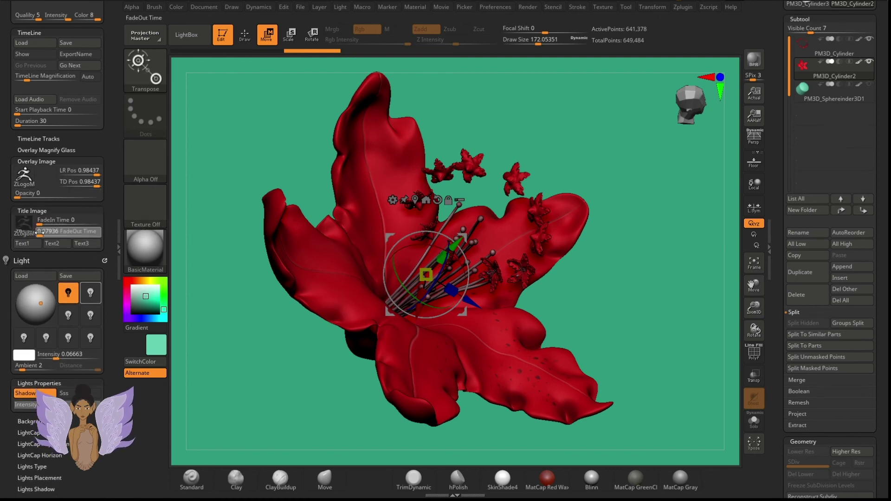
pyautogui.moveTo(35, 230); pyautogui.dragTo(34, 230)
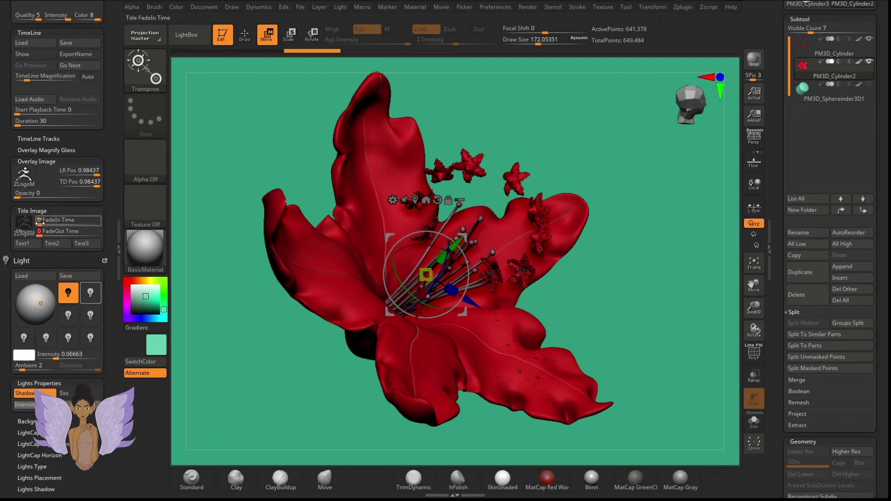
pyautogui.click(16, 195)
# Step: Record a turntable movie of the flower spinning around the Y axis with 180 spin frames
pyautogui.moveTo(112, 161); pyautogui.dragTo(105, 286)
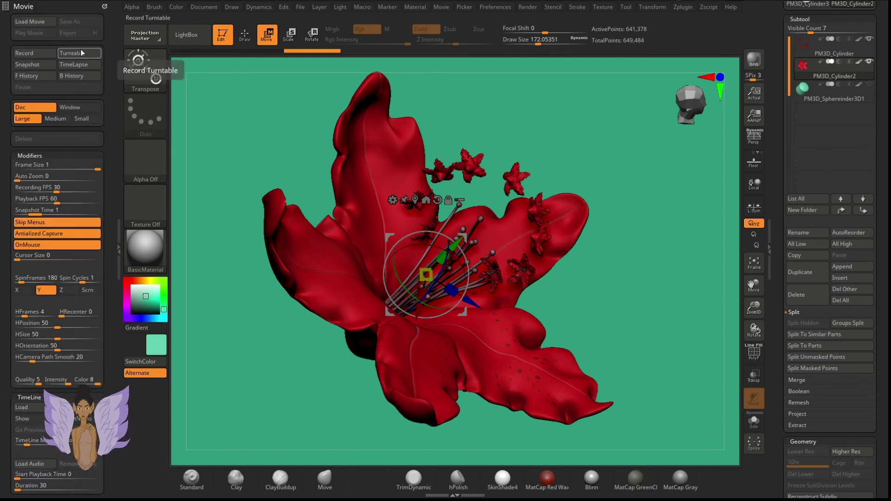
pyautogui.click(65, 55)
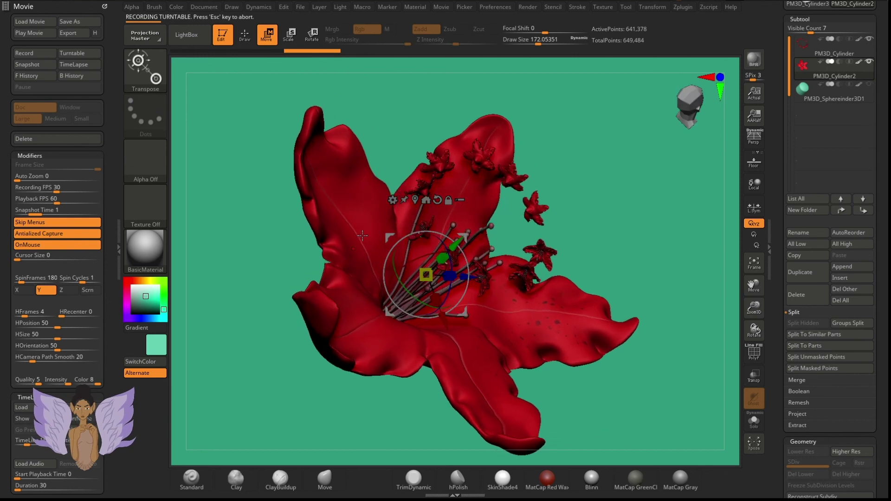